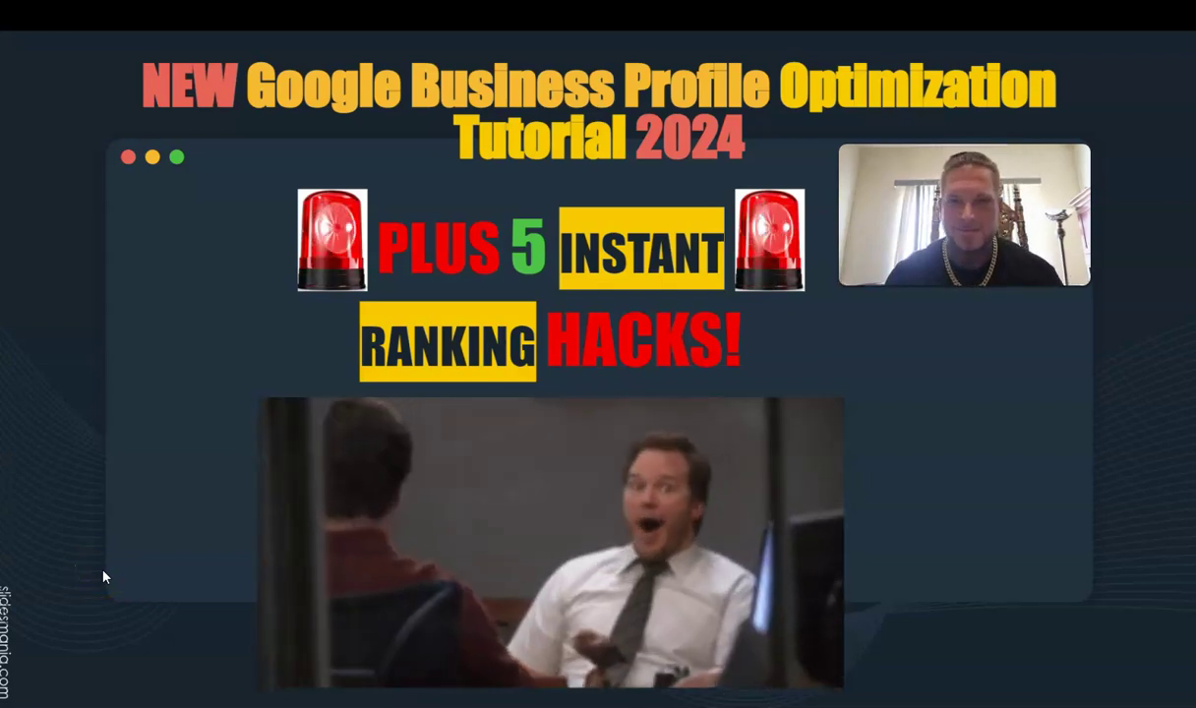
left_click(181, 597)
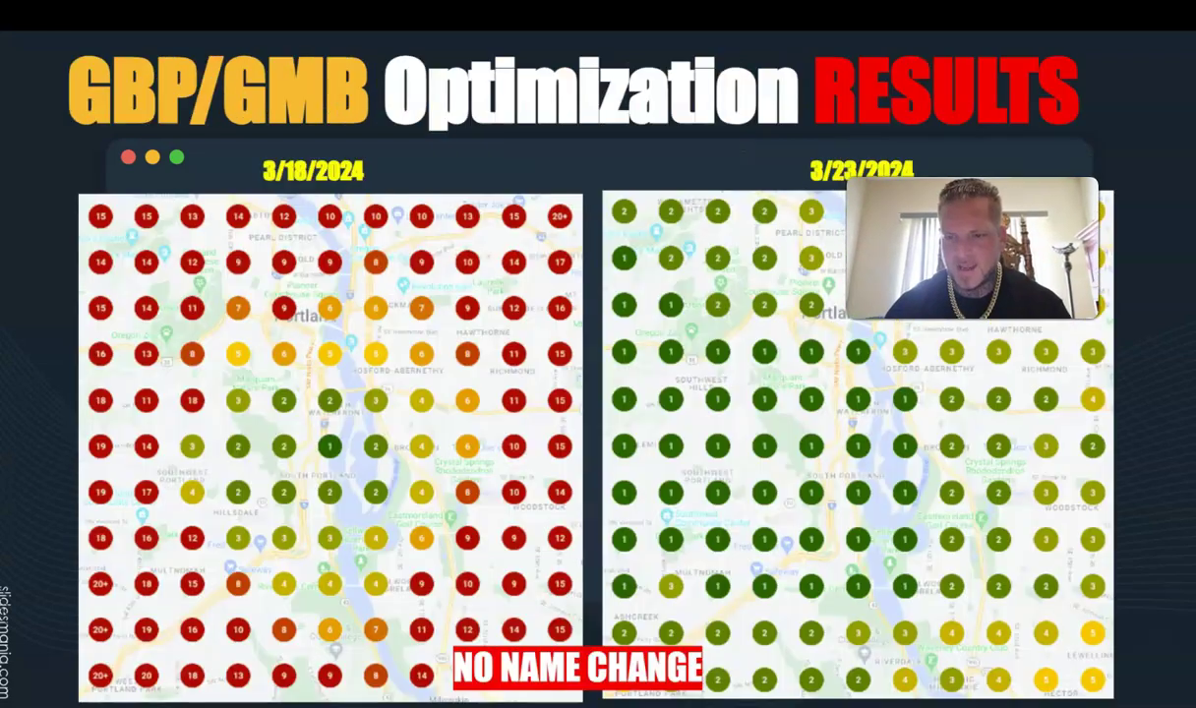
left_click(818, 539)
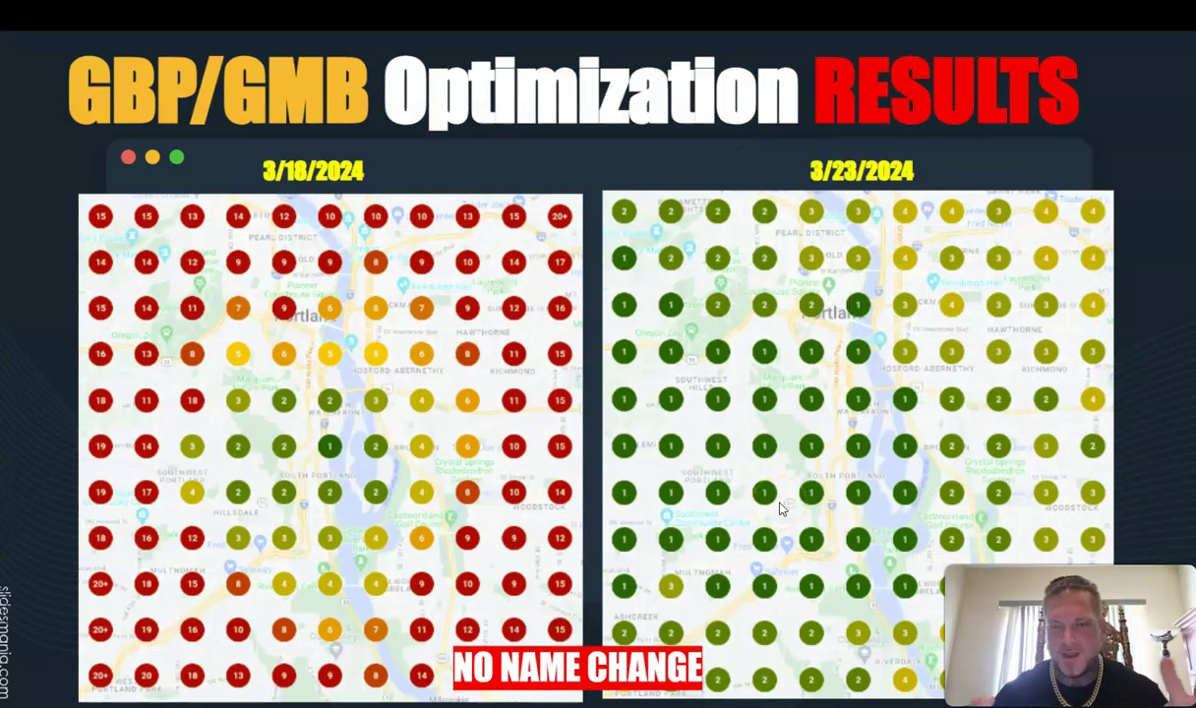
left_click(898, 630)
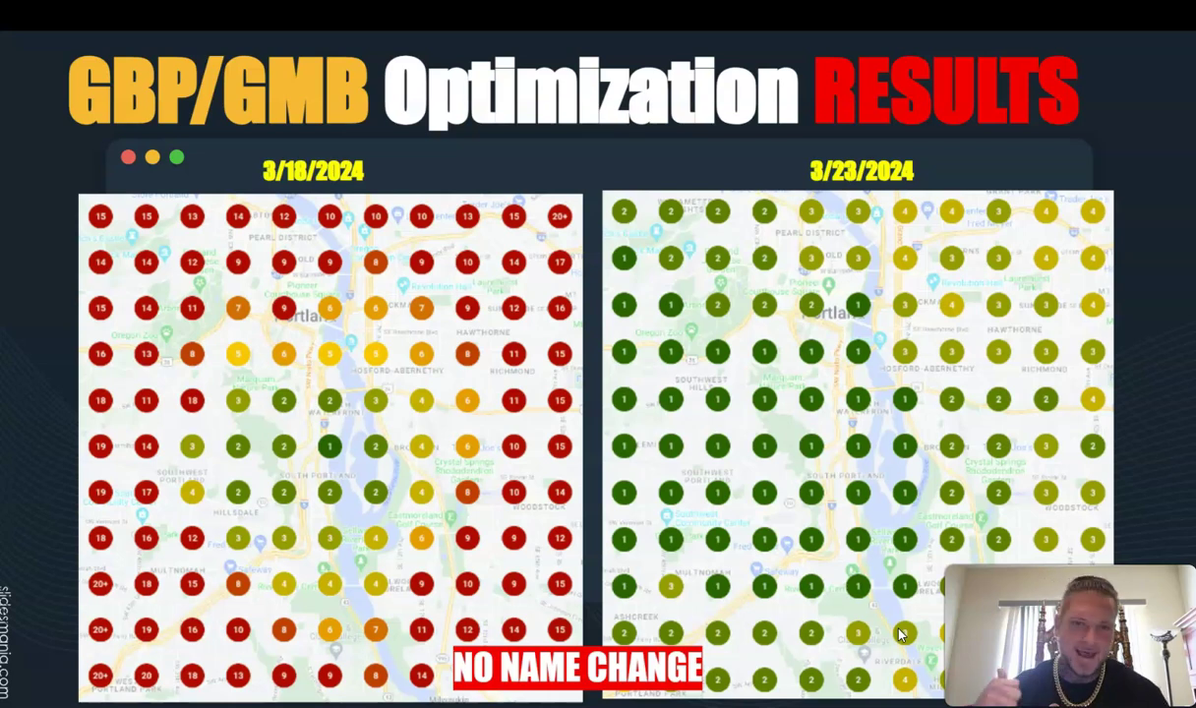
left_click(998, 403)
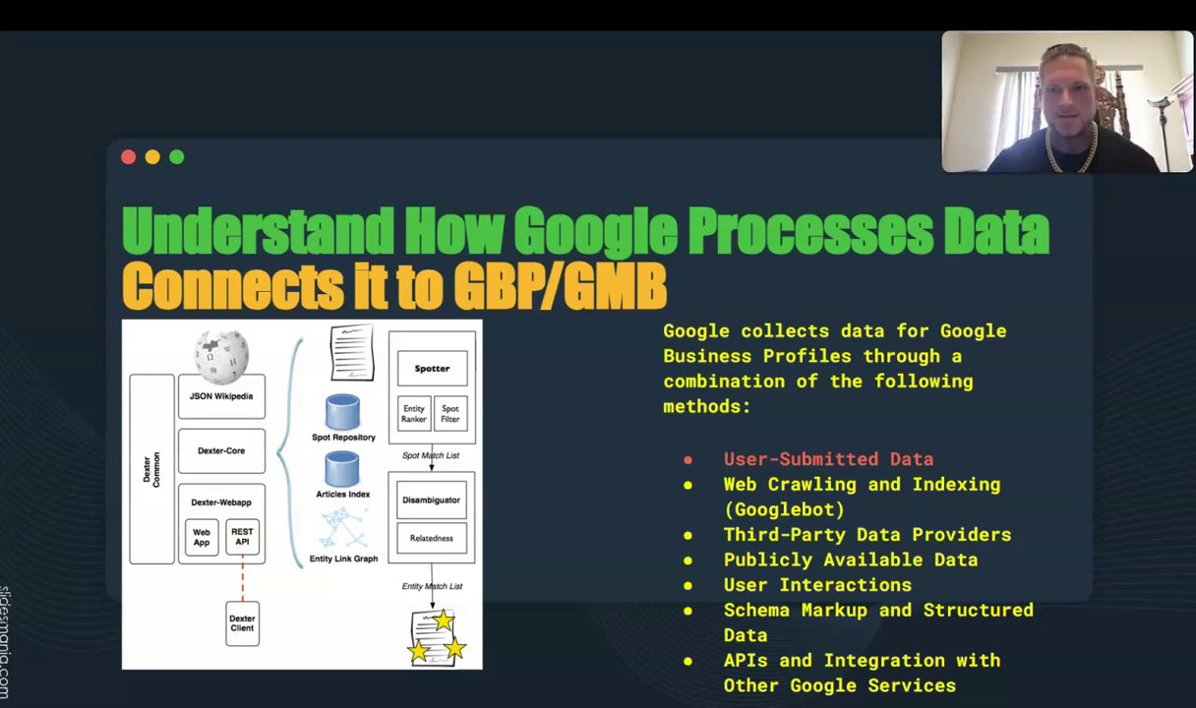
left_click(1076, 258)
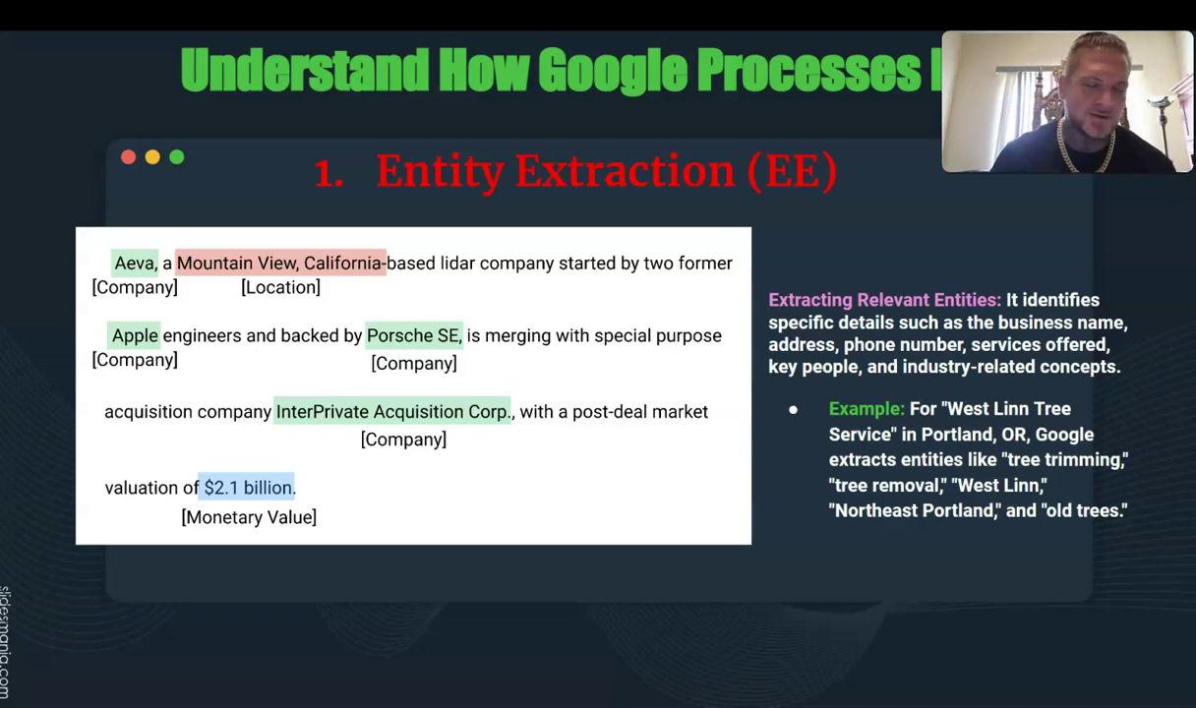
left_click(607, 556)
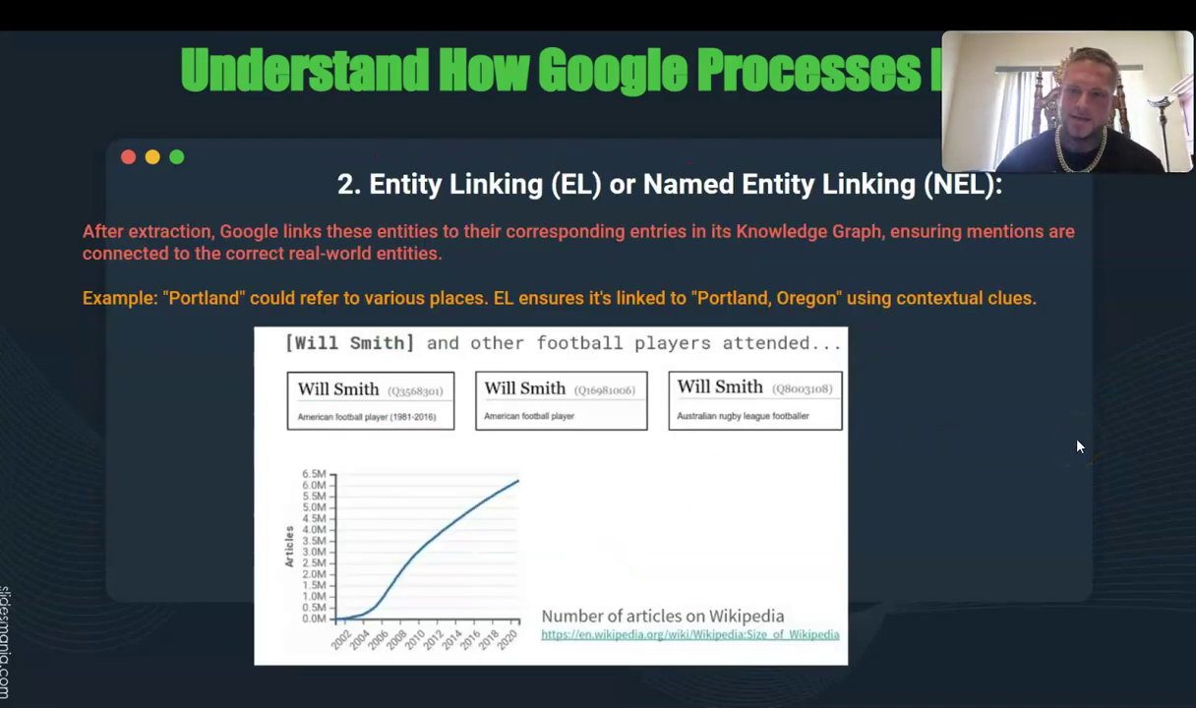
left_click(544, 418)
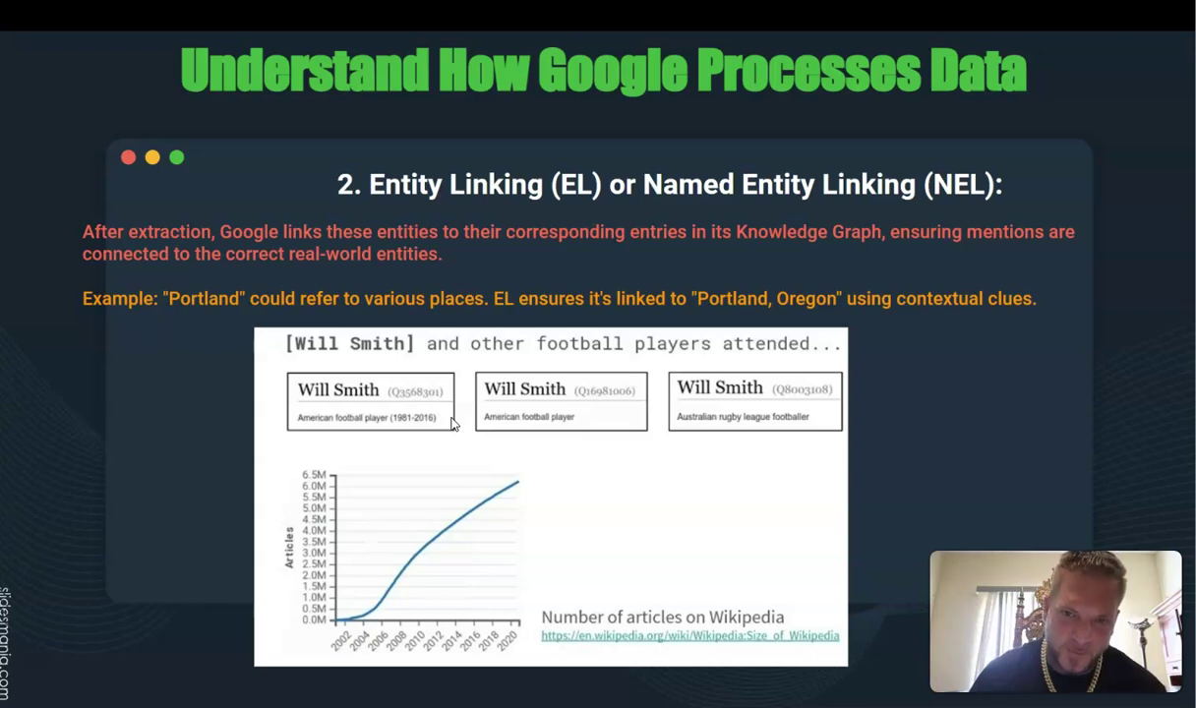
left_click(964, 145)
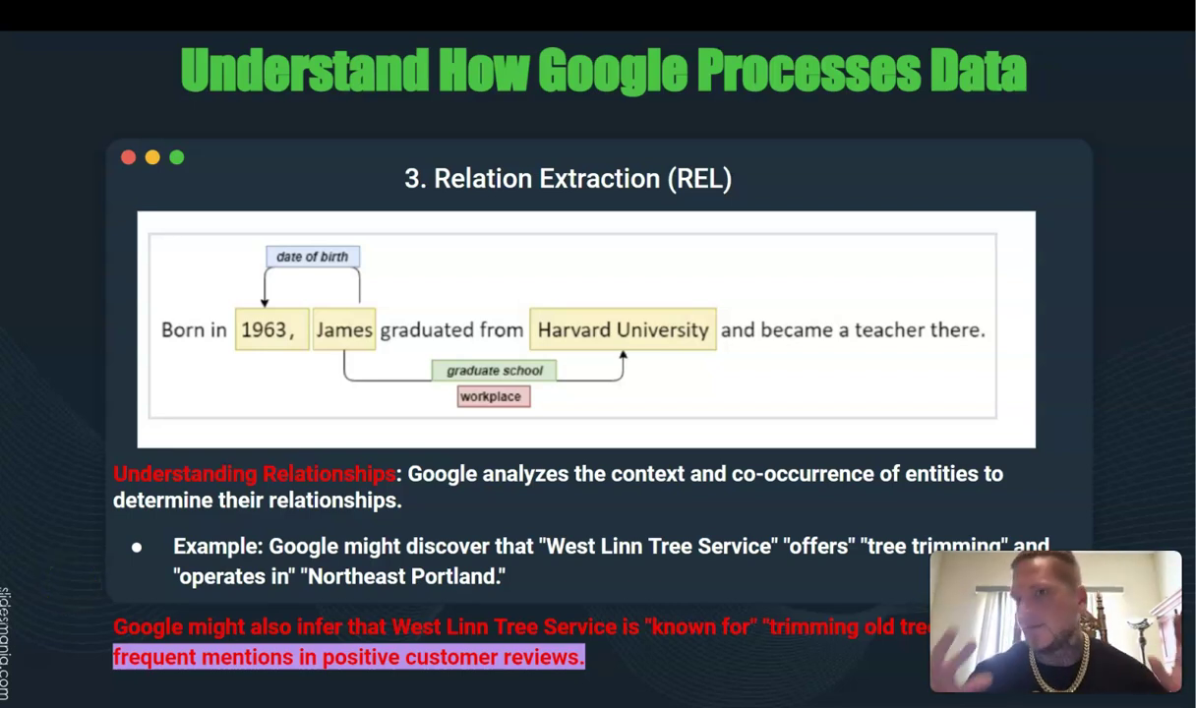
left_click(532, 454)
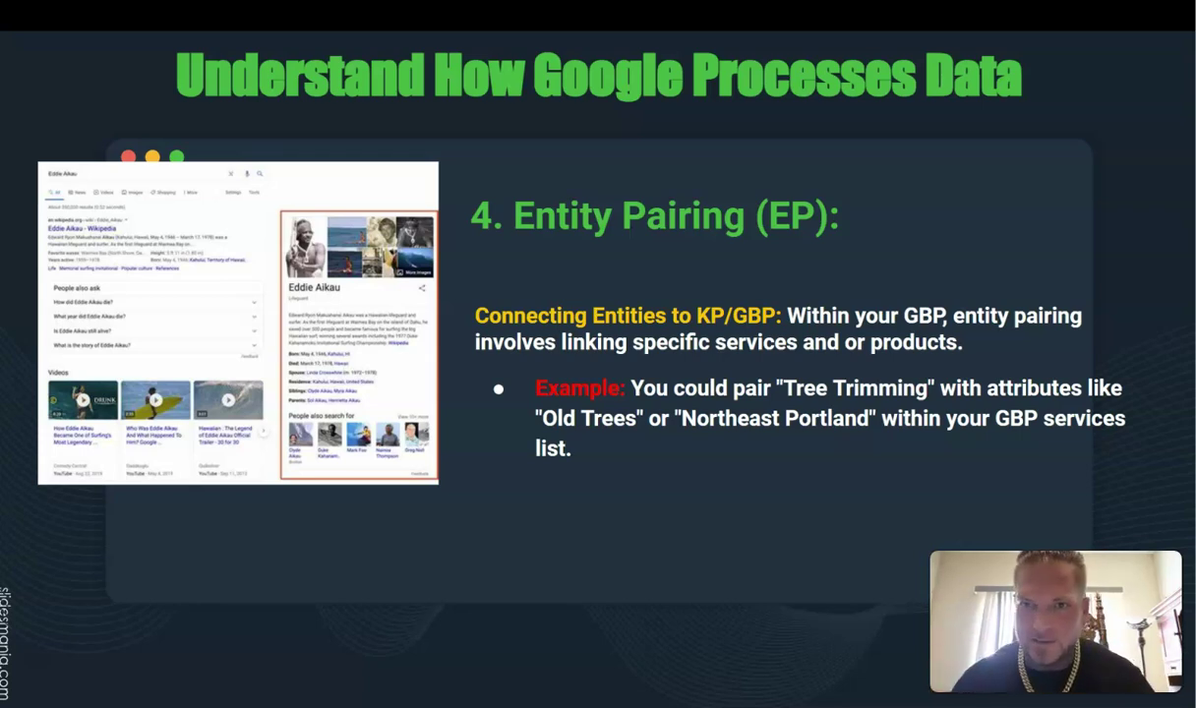
key("Right")
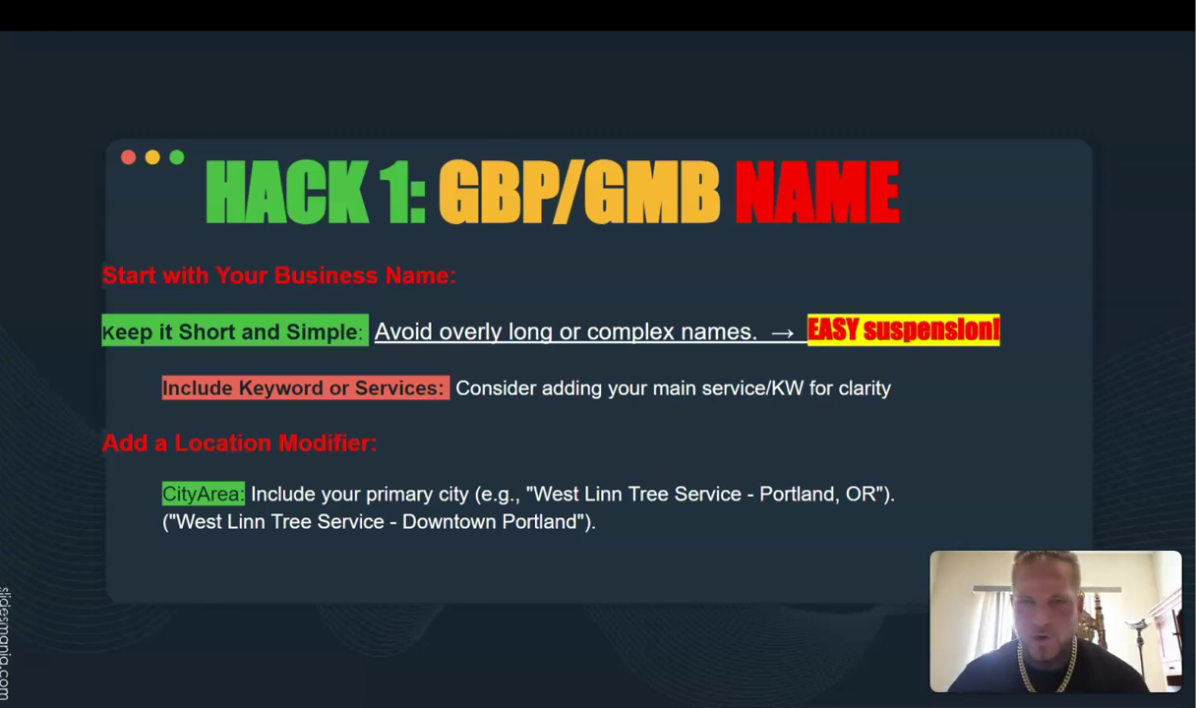
key("Right")
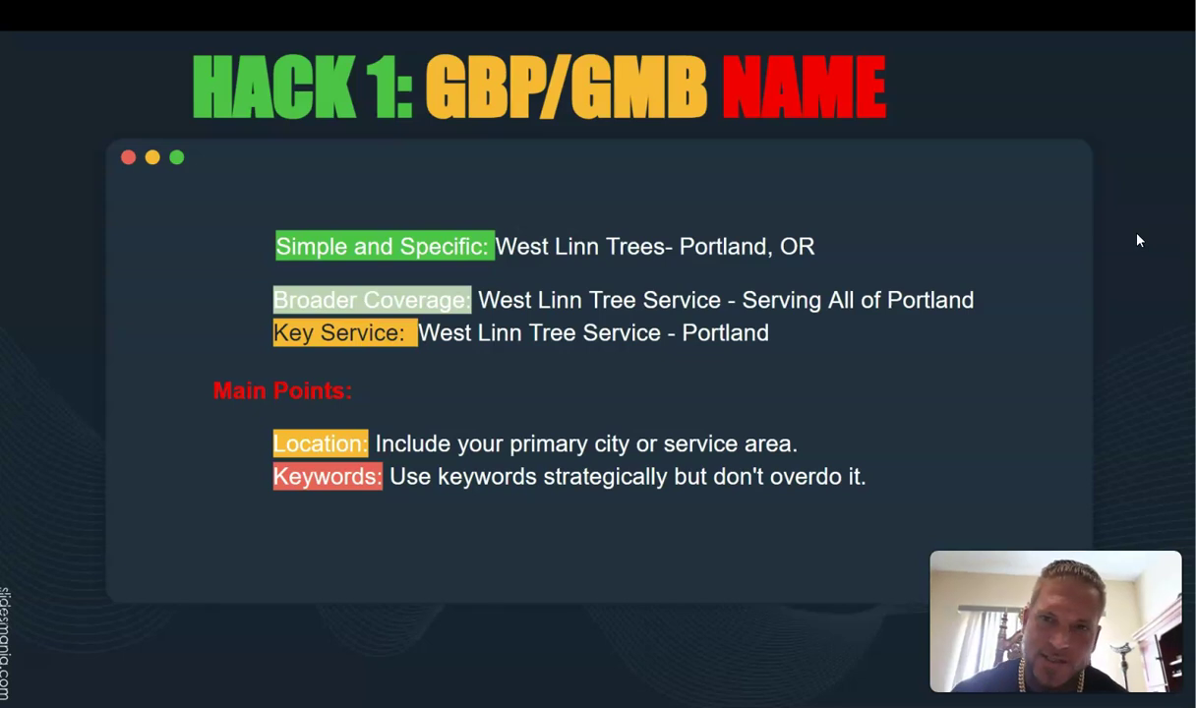
left_click(77, 665)
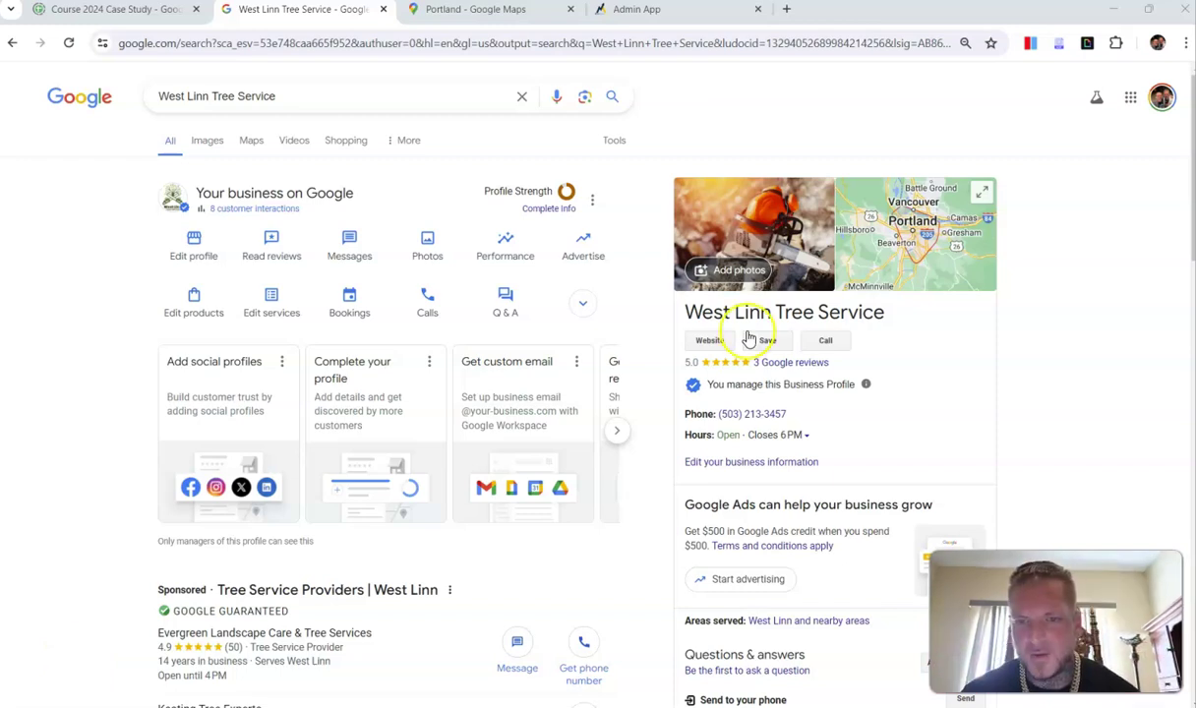
Open the West Linn Tree Service profile's business information and open its business name for editing.
left_click(193, 246)
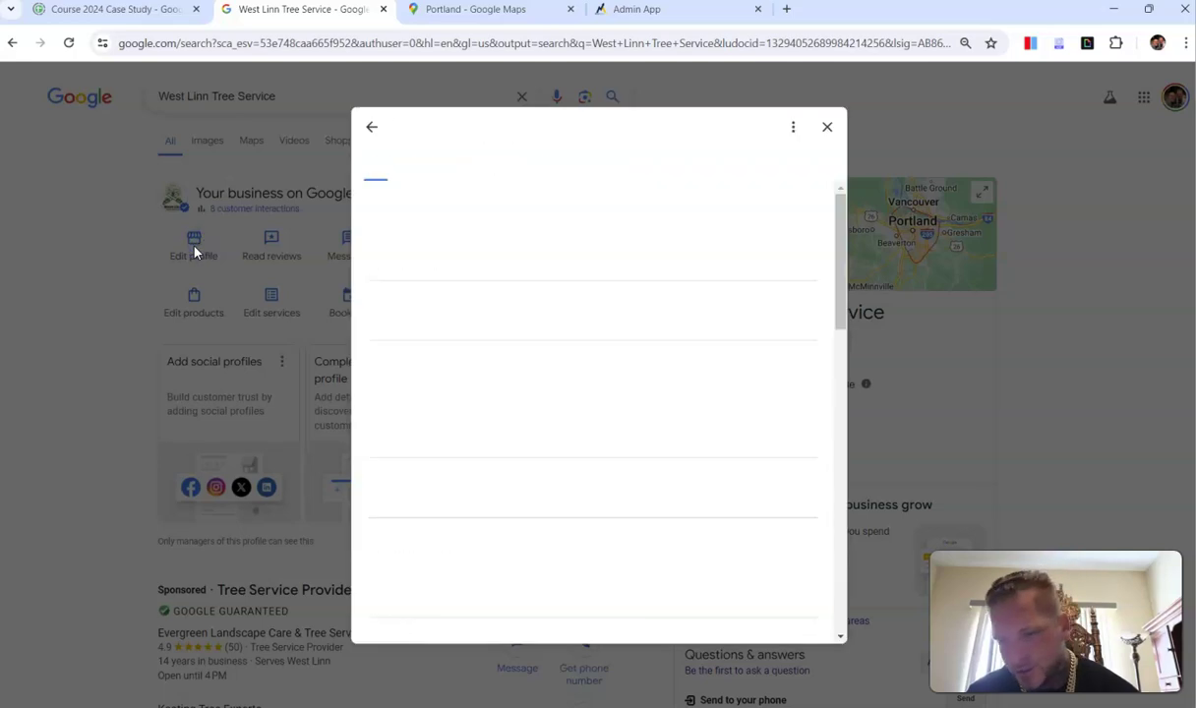
left_click(534, 272)
left_click(509, 320)
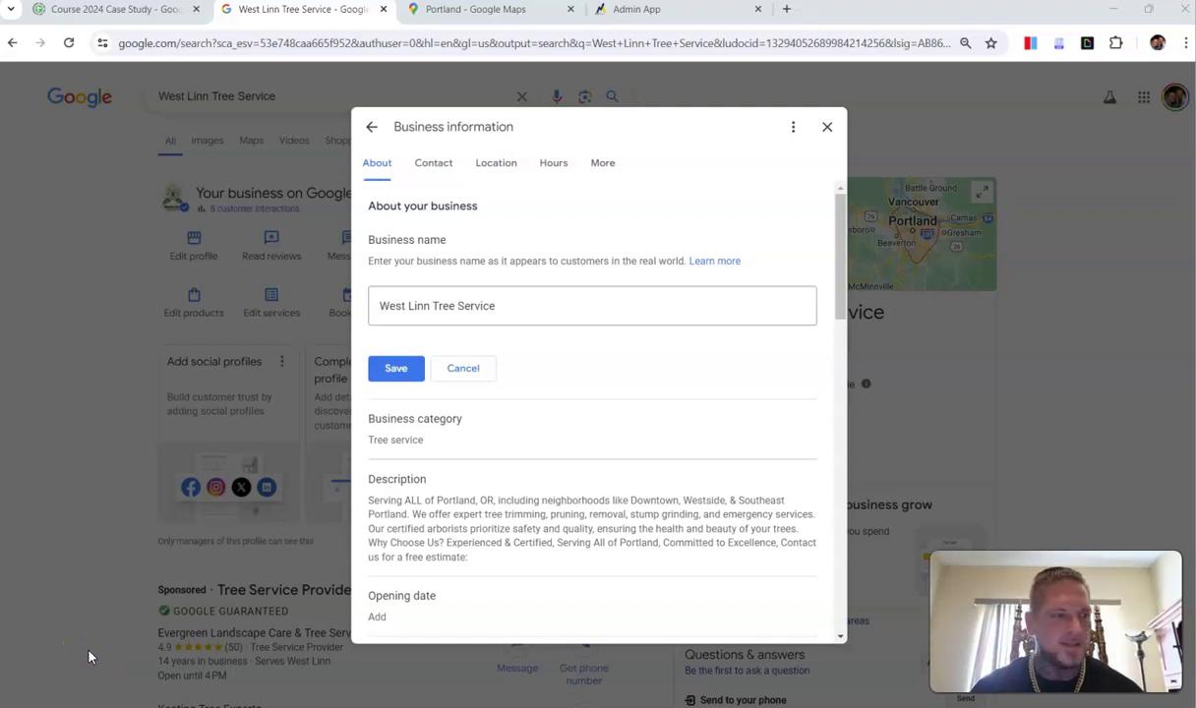
left_click(104, 646)
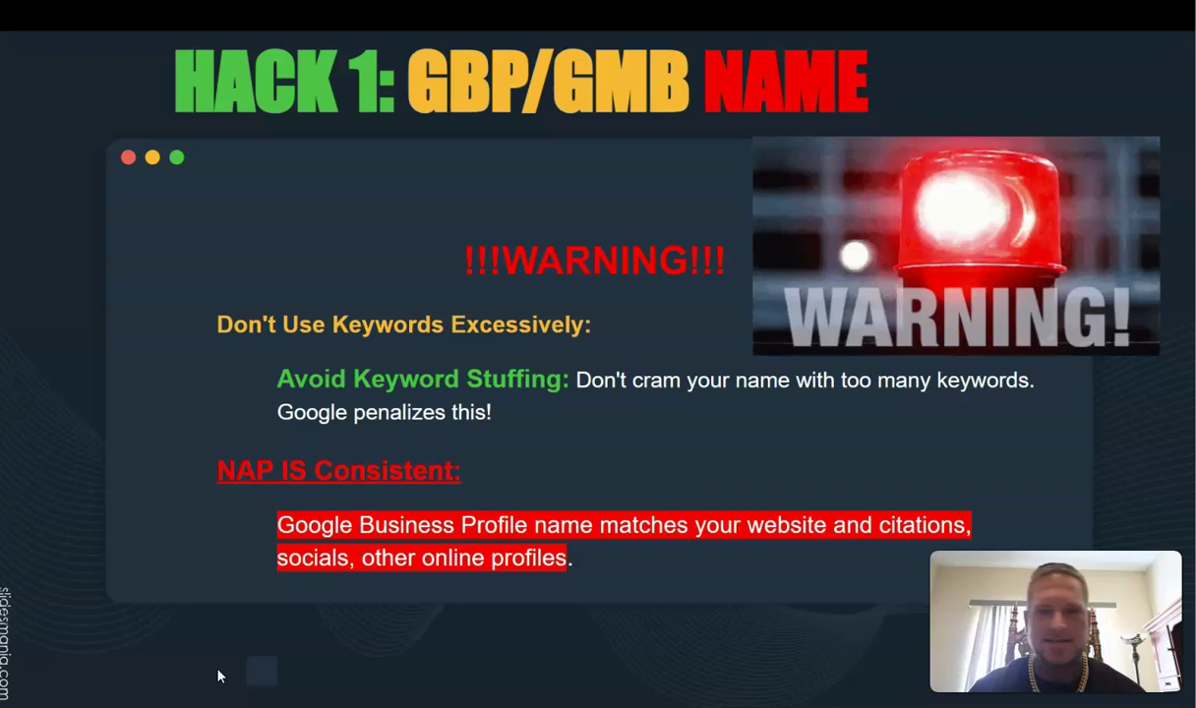
left_click(72, 570)
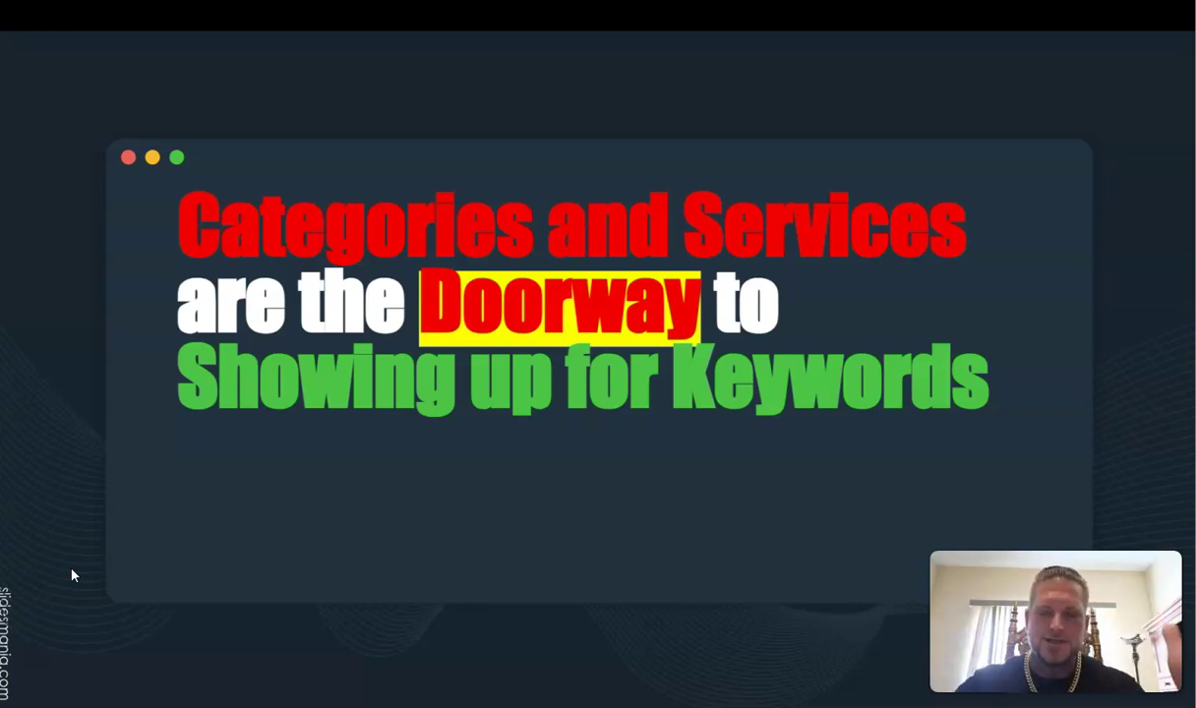
left_click(41, 546)
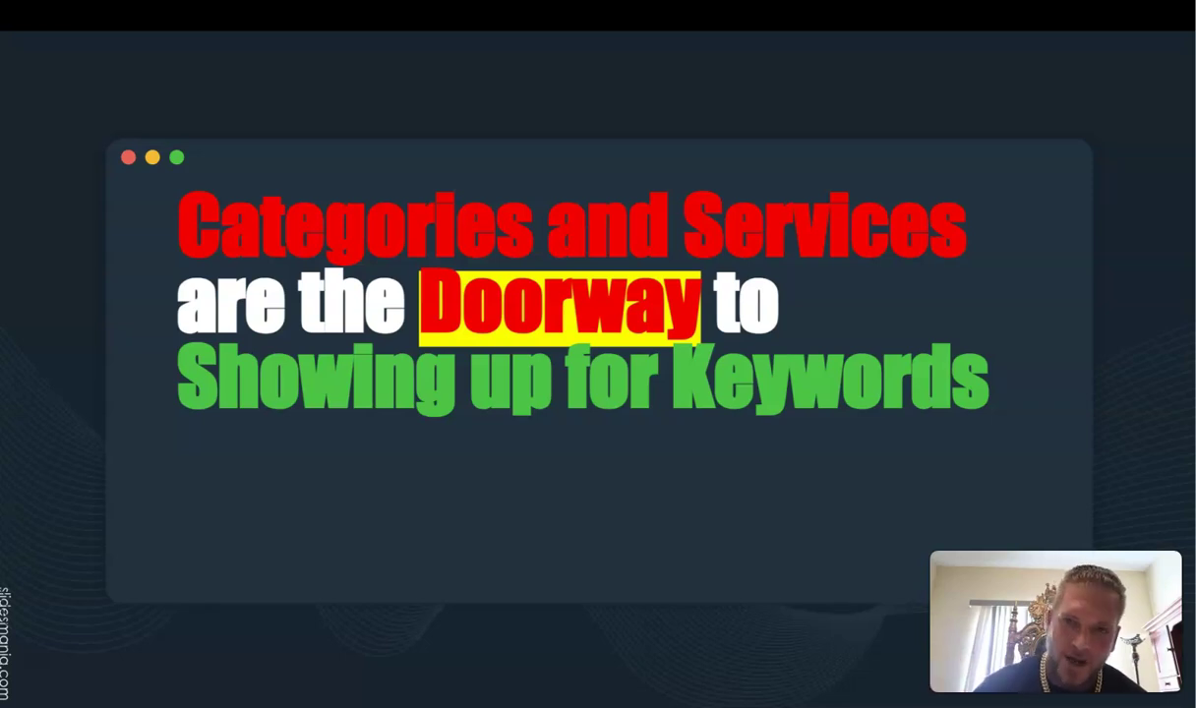
left_click(738, 564)
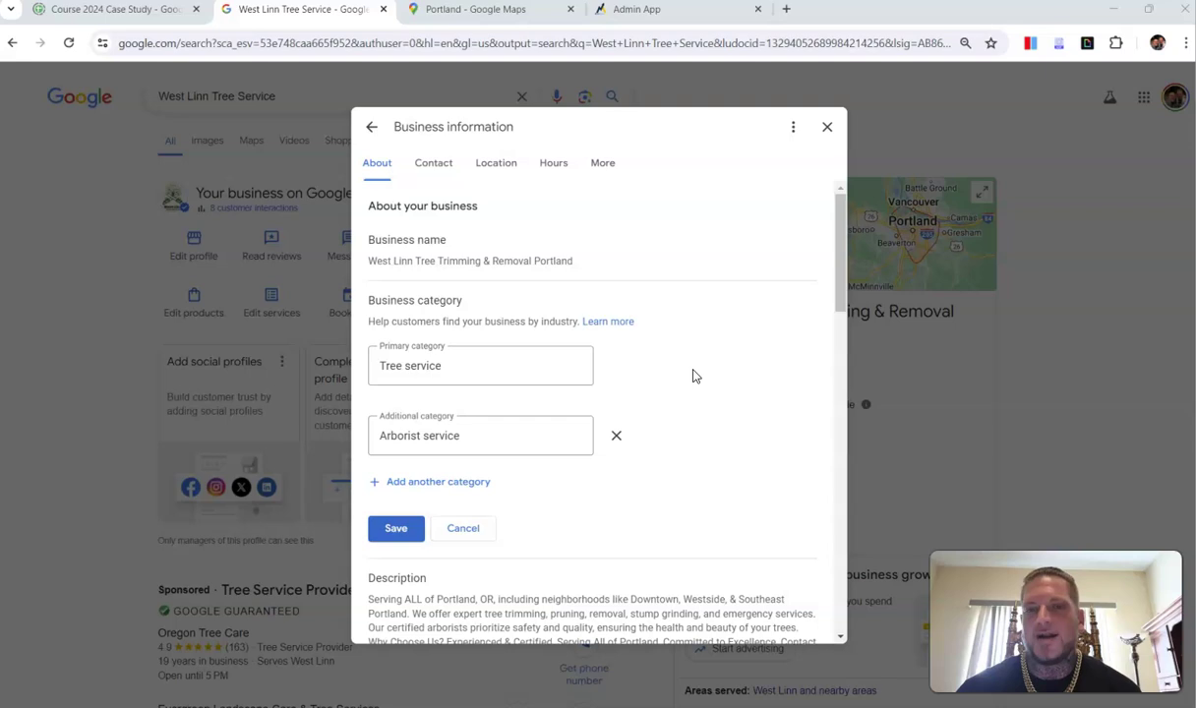
Examine the Google Maps listing details of the competitor Monster Tree Service of Portland.
key("Return")
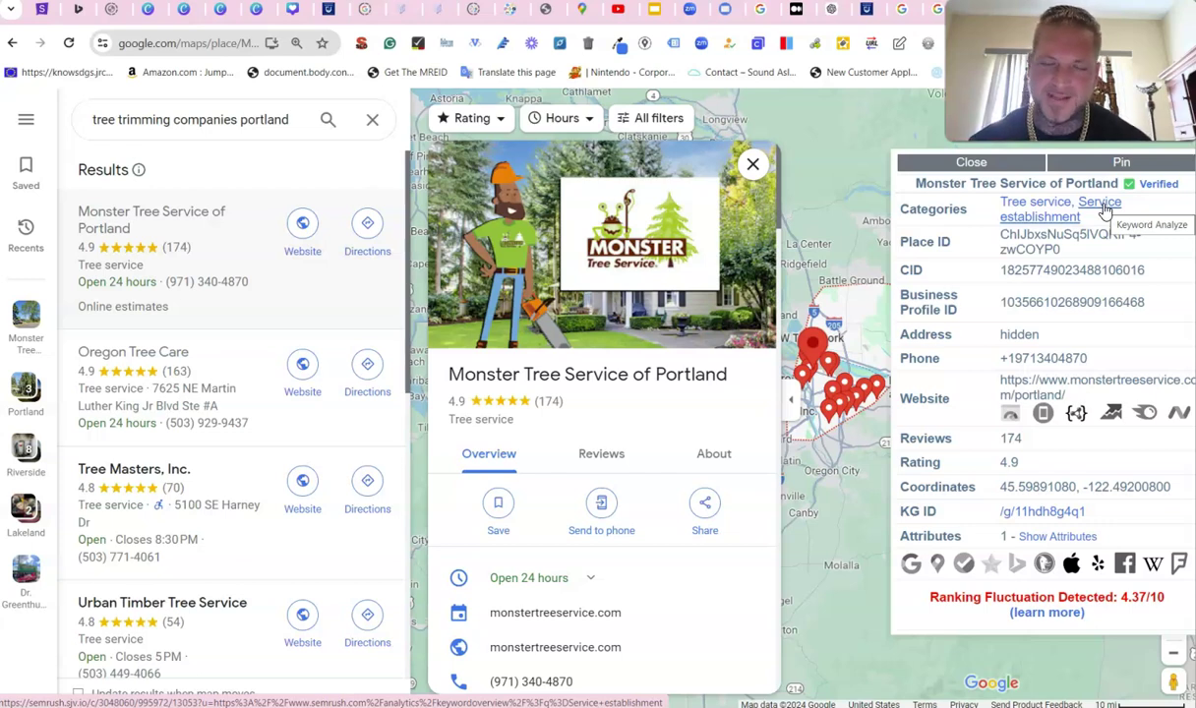
scroll(526, 457, "down", 4)
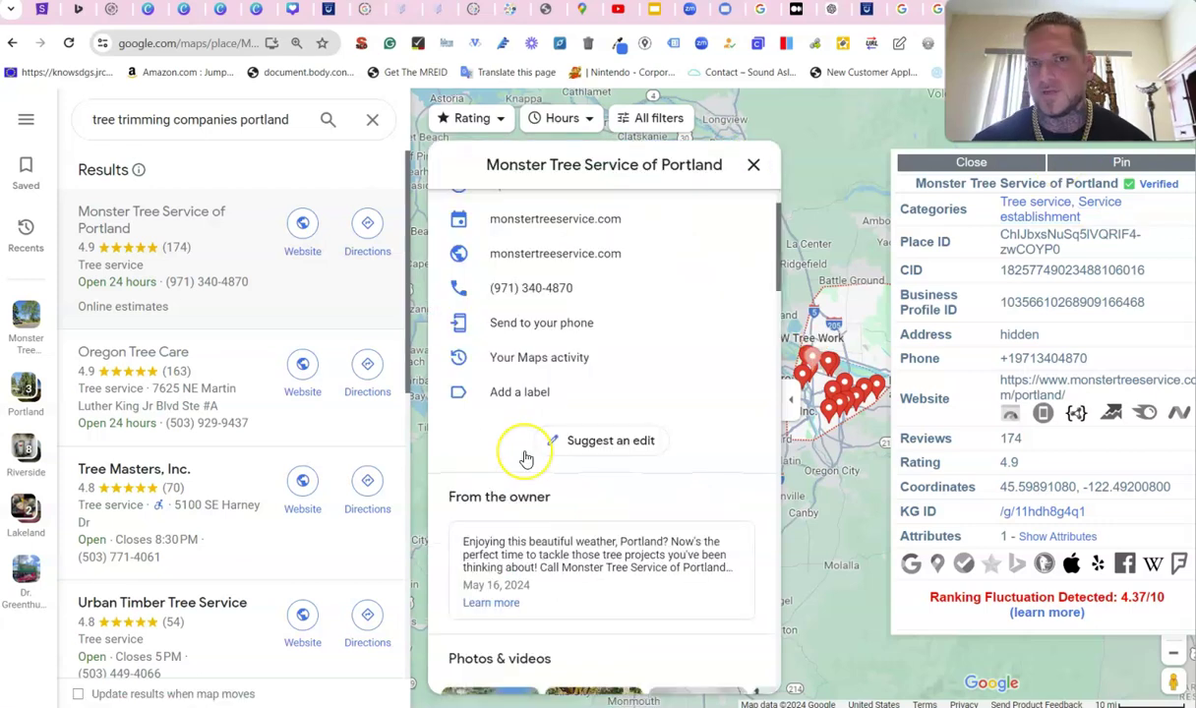
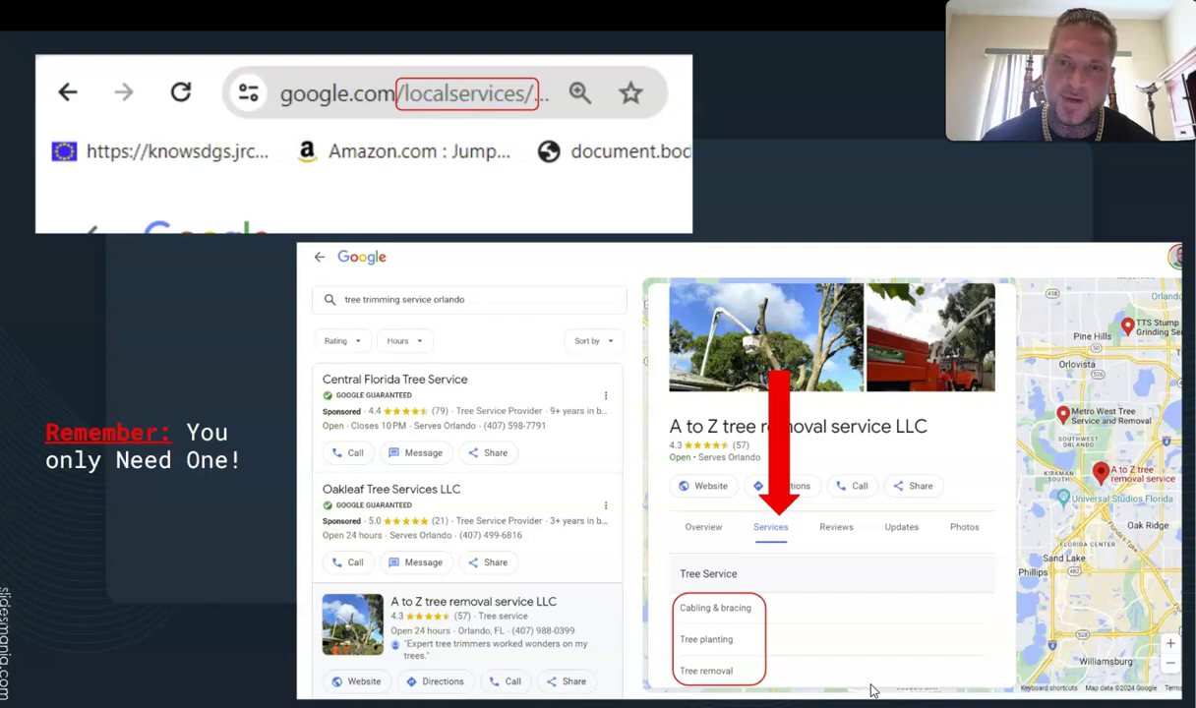
key("Right")
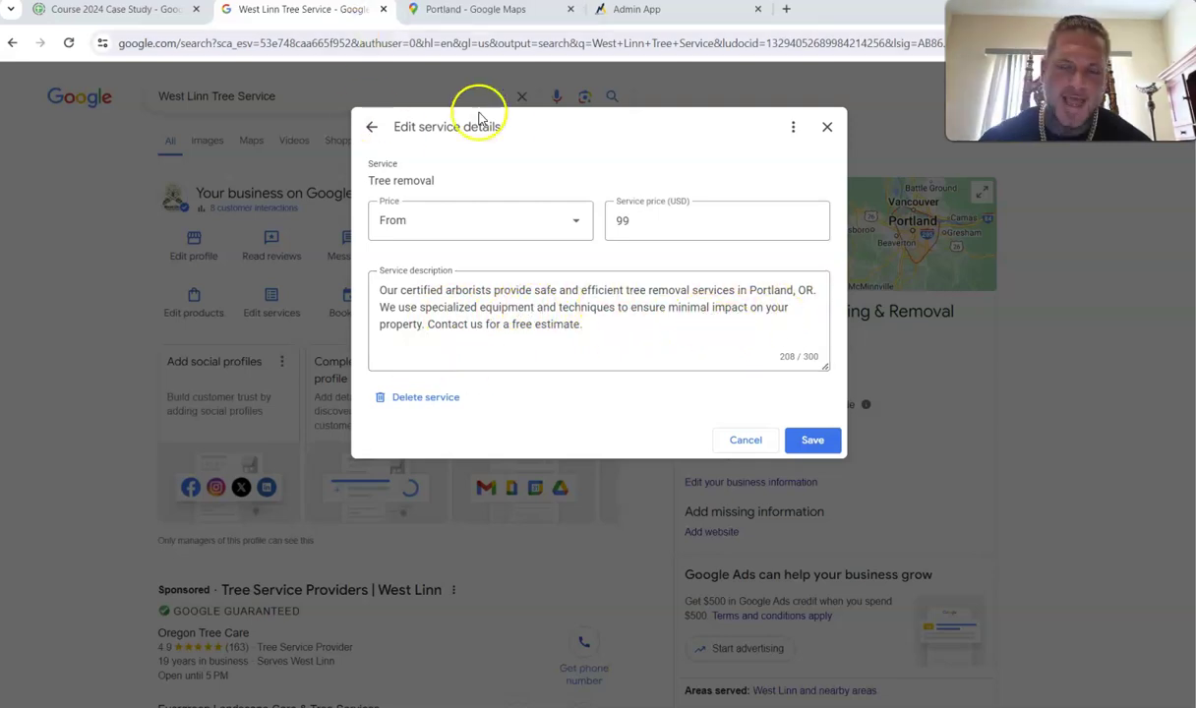
Set the Tree removal service's price type to From, keep the 99 USD service price, and save the service details.
left_click(440, 232)
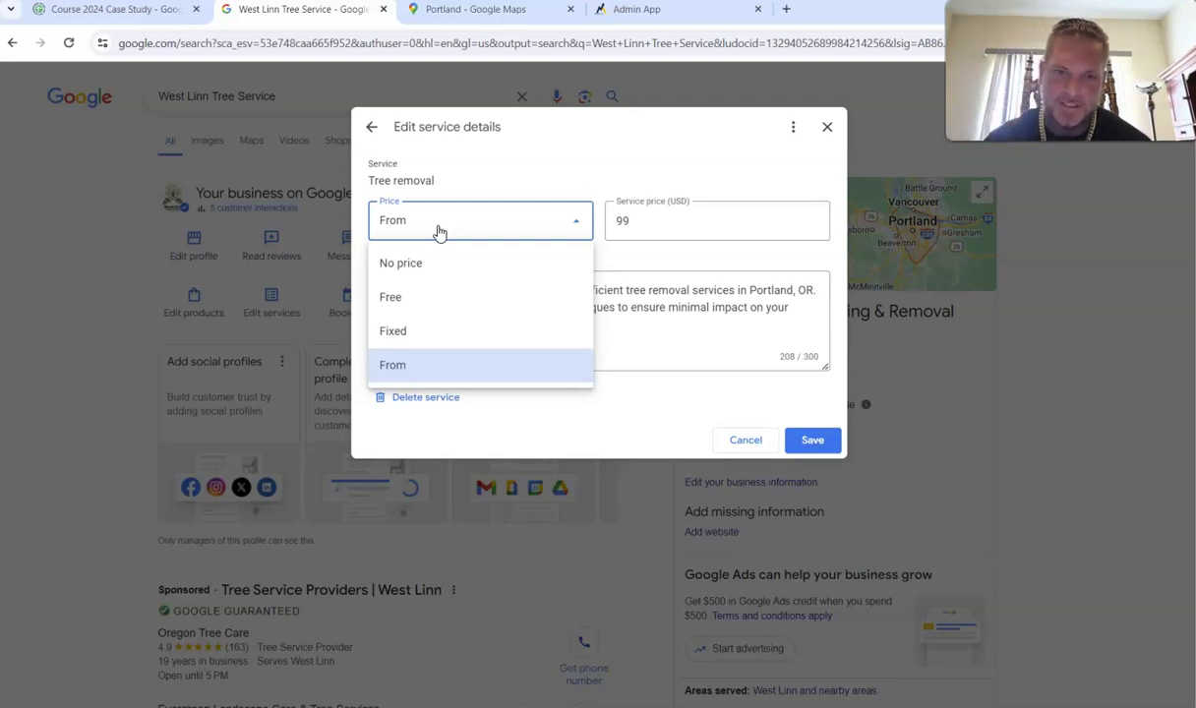
left_click(428, 365)
left_click(649, 231)
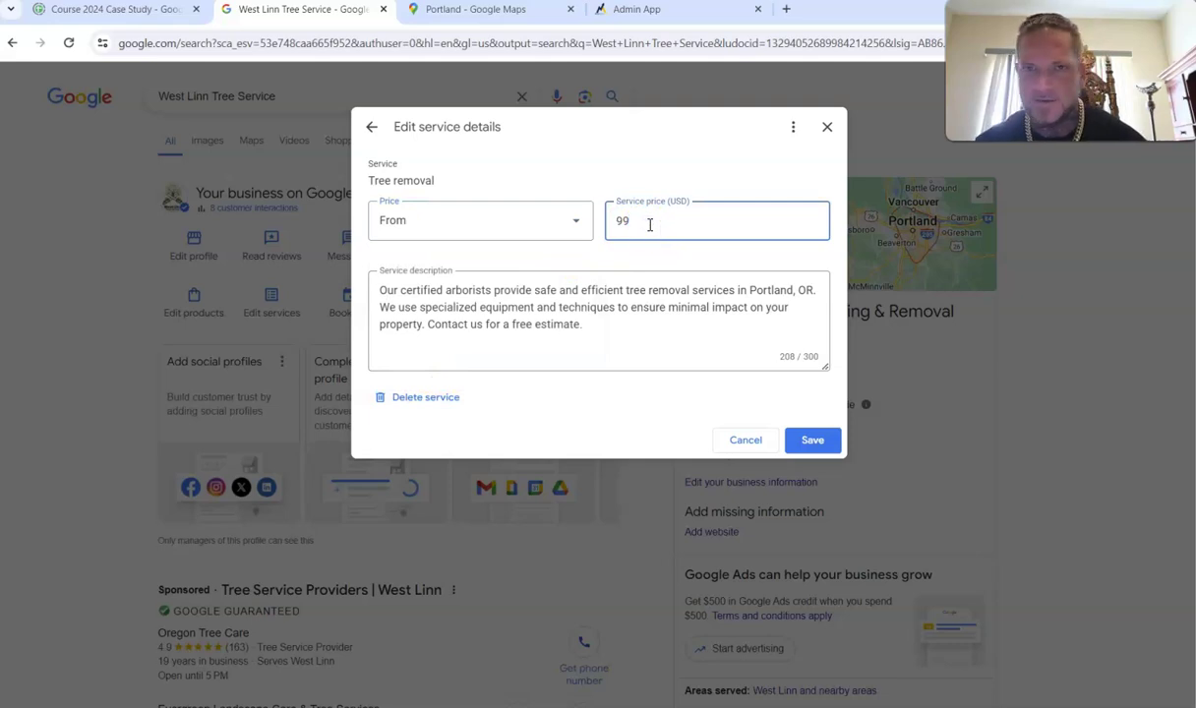
left_click(838, 328)
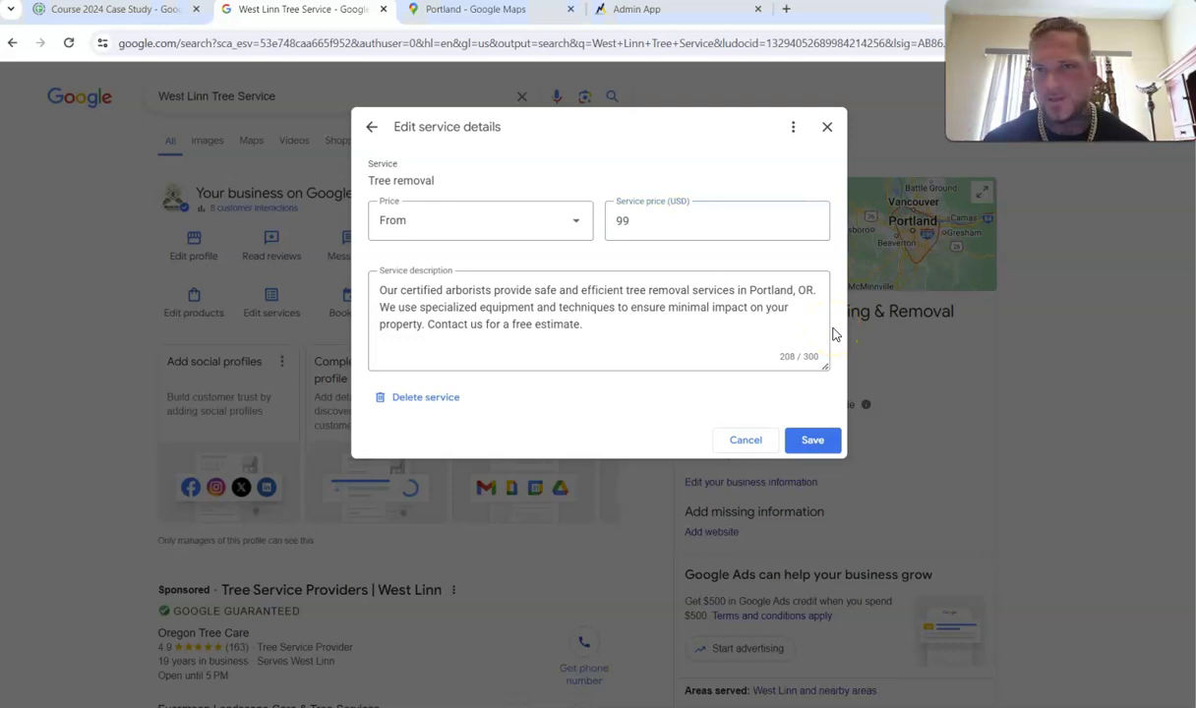
left_click(812, 440)
Start adding more services under the Arborist service additional category in the services list.
scroll(459, 248, "down", 5)
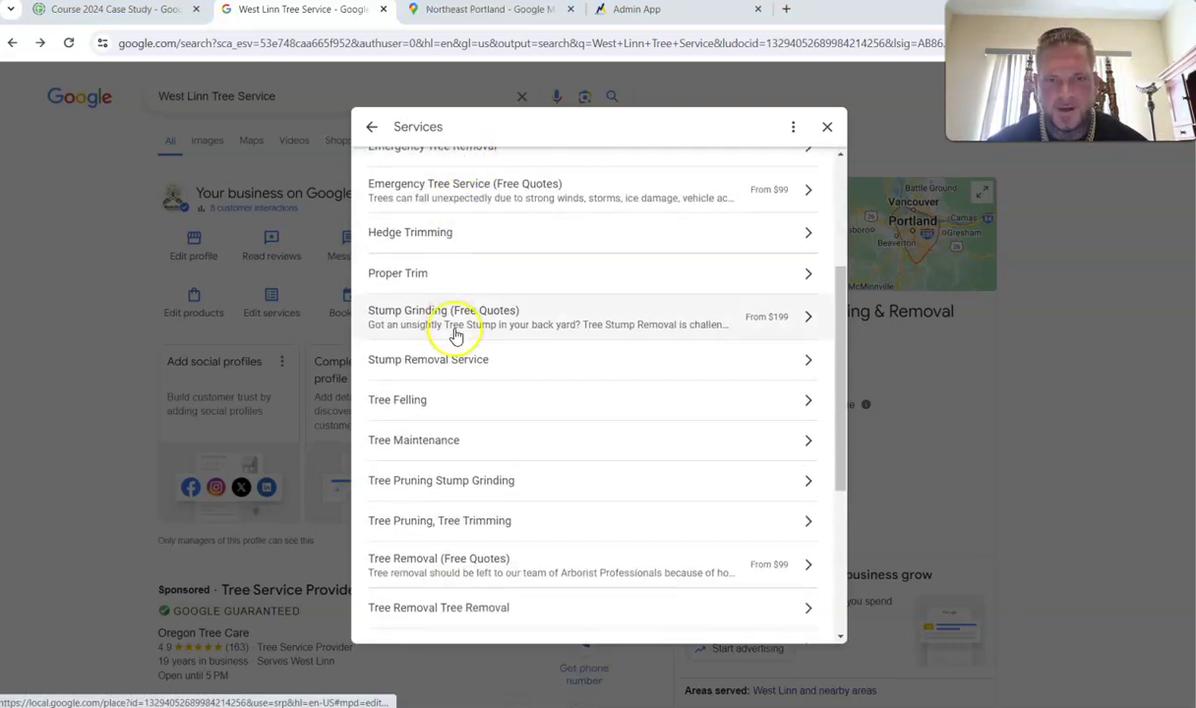
scroll(681, 360, "down", 1)
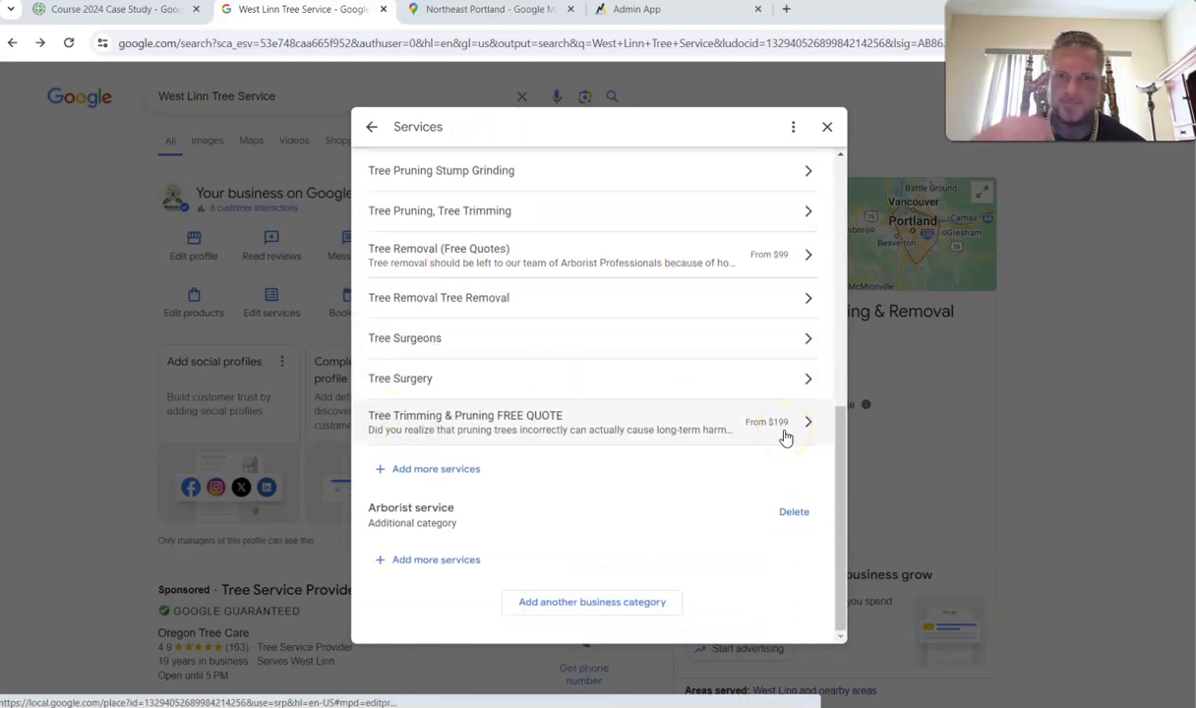
left_click(436, 560)
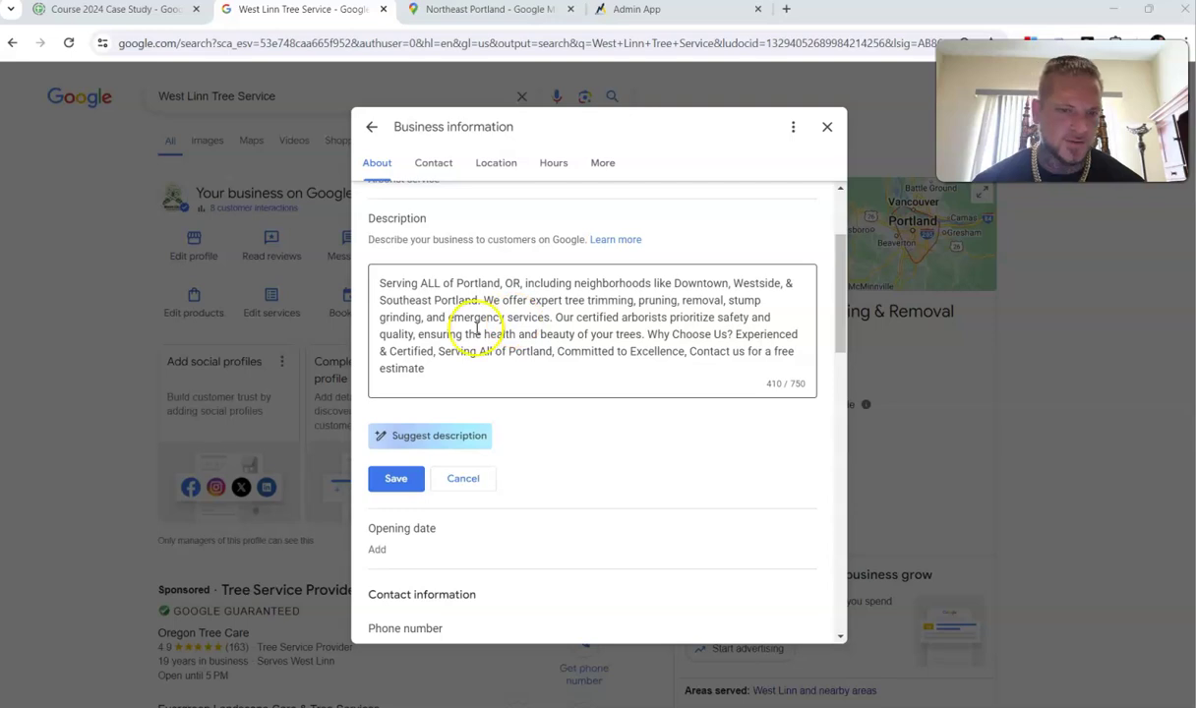
Review the wording of the business description, including its Portland coverage and commitment phrases, and save the description.
left_click_drag(447, 335, 514, 319)
left_click(514, 319)
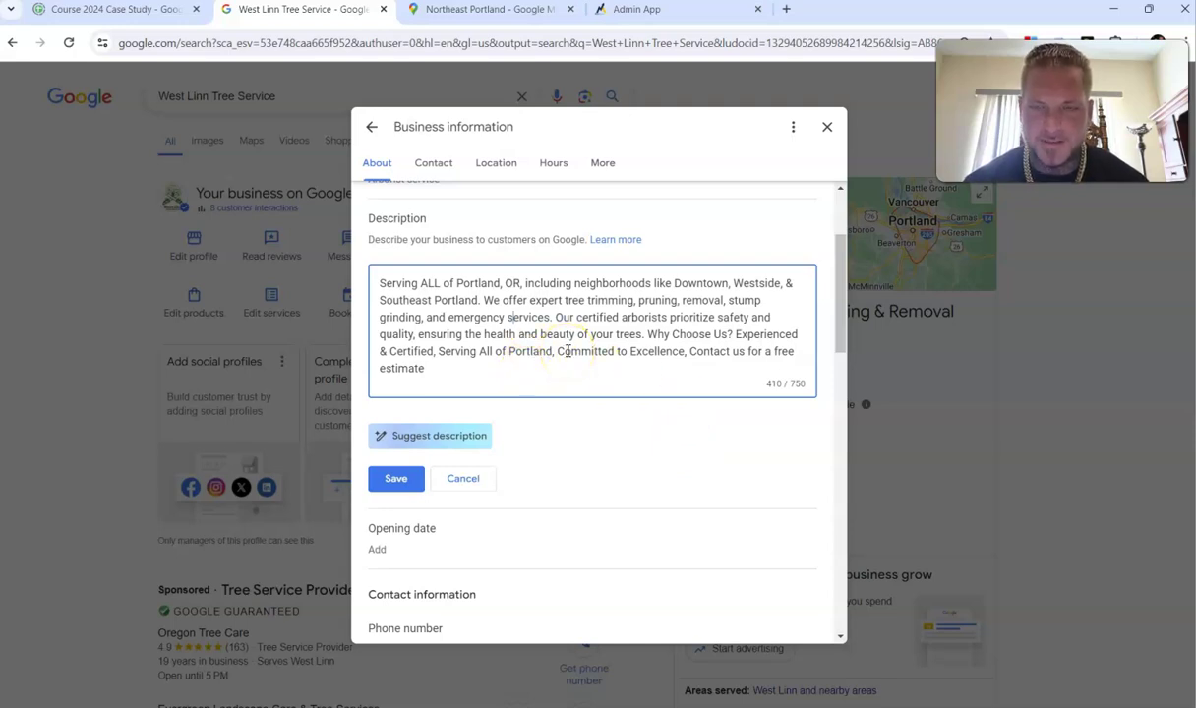
left_click_drag(494, 351, 565, 354)
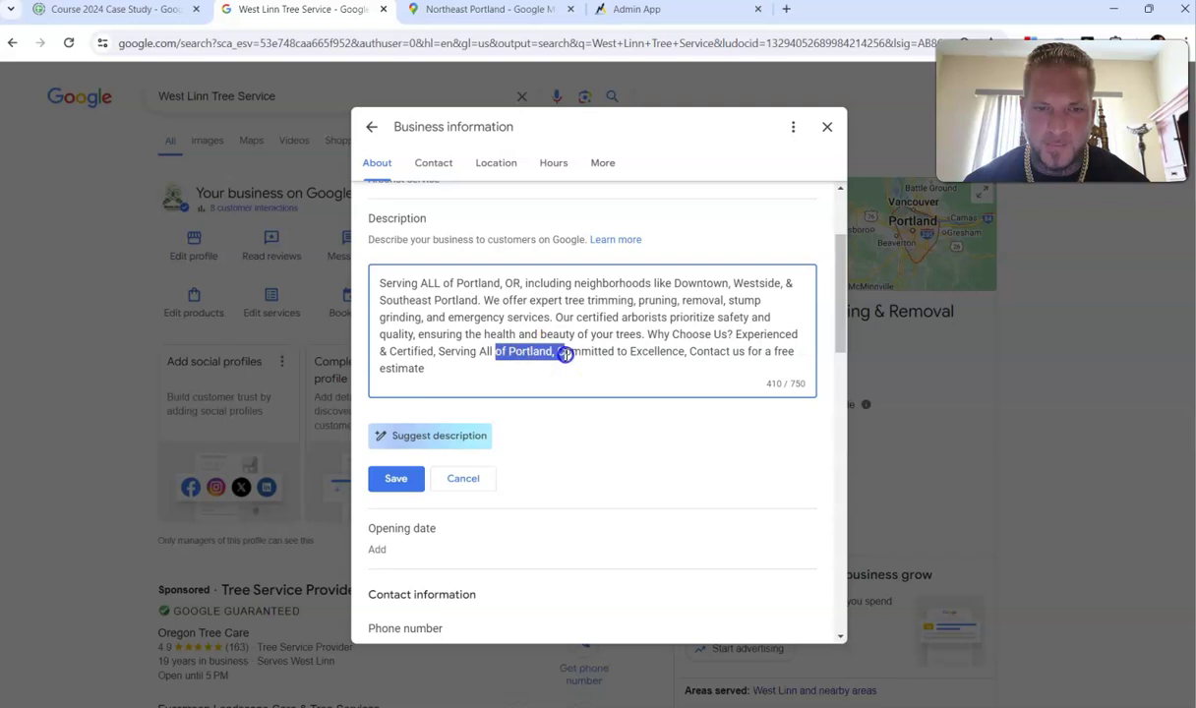
left_click_drag(657, 351, 581, 352)
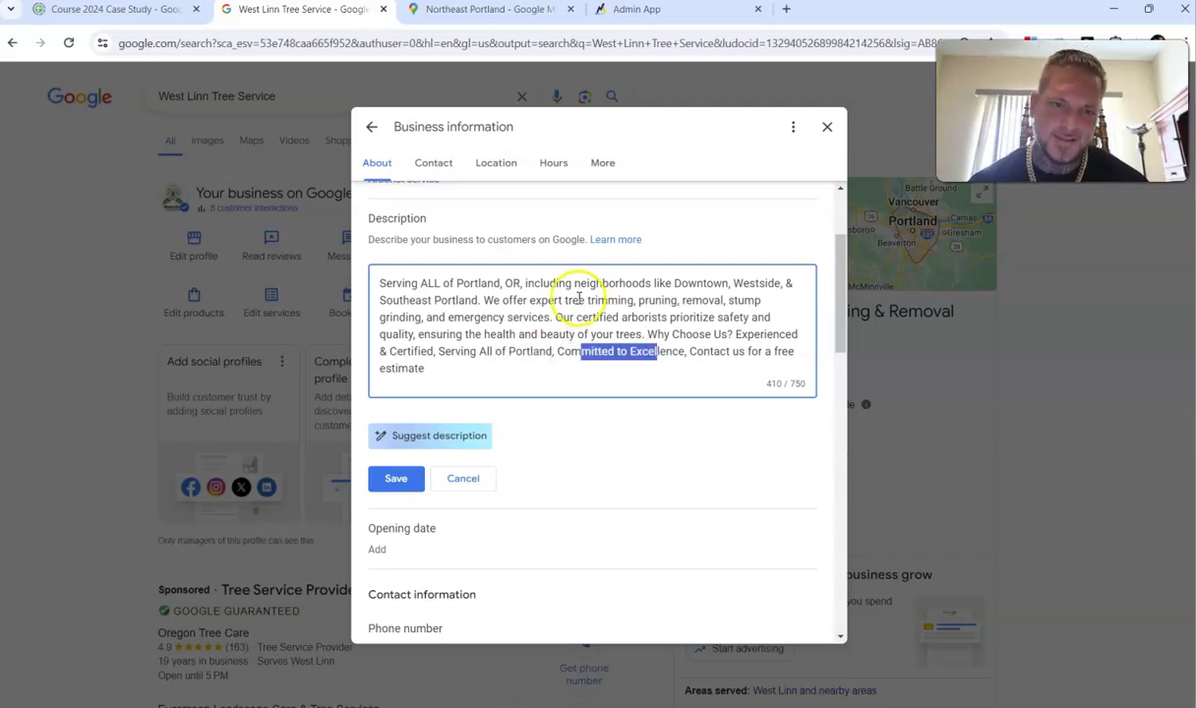
left_click(397, 479)
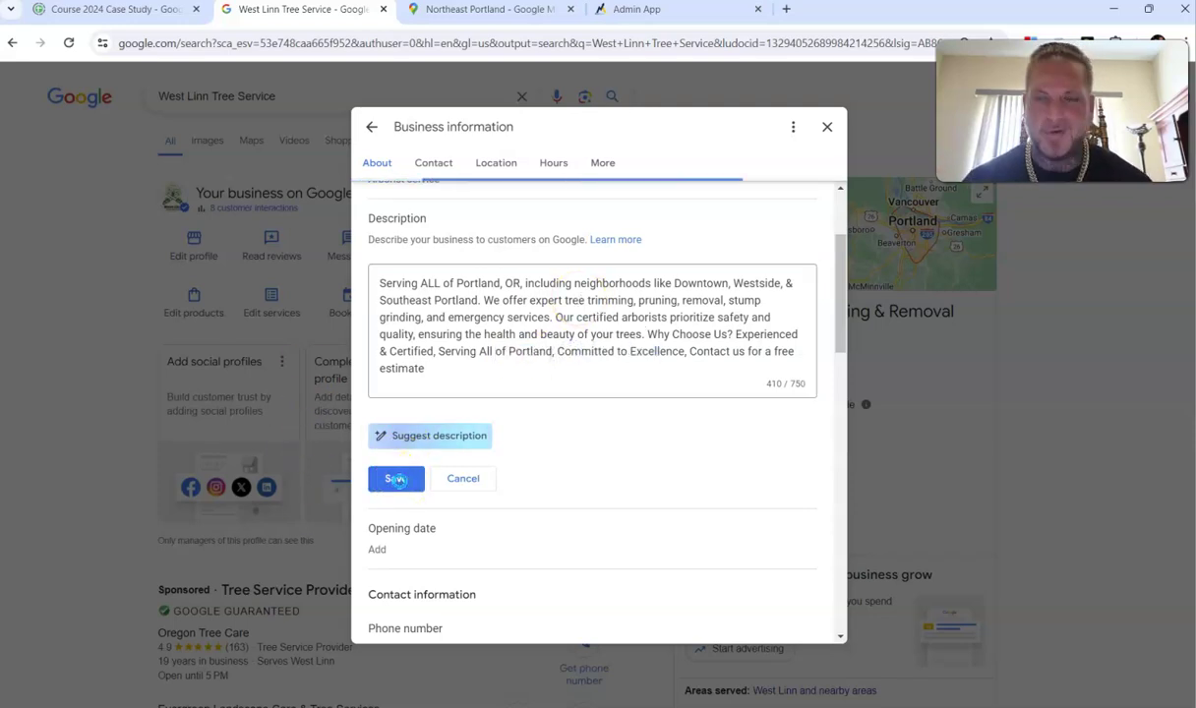